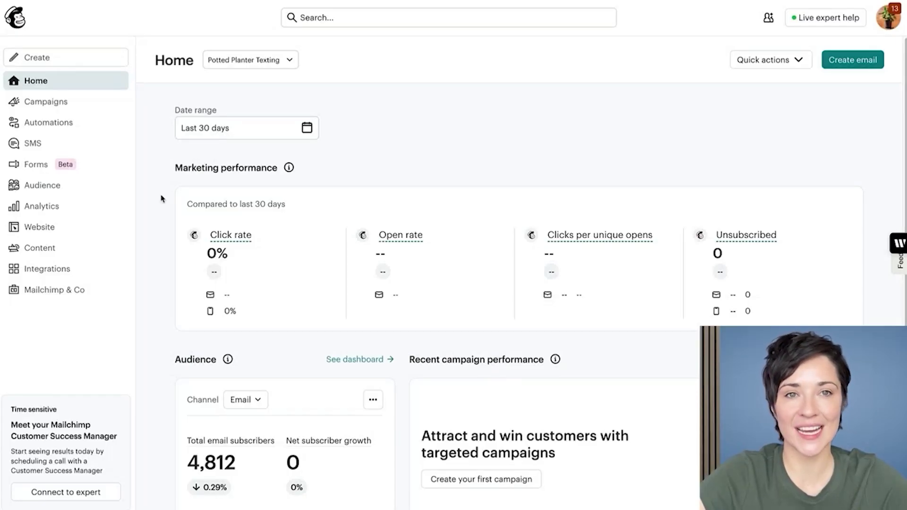
Open the Potted Planter Texting contacts table and show 100 rows per page
click(110, 193)
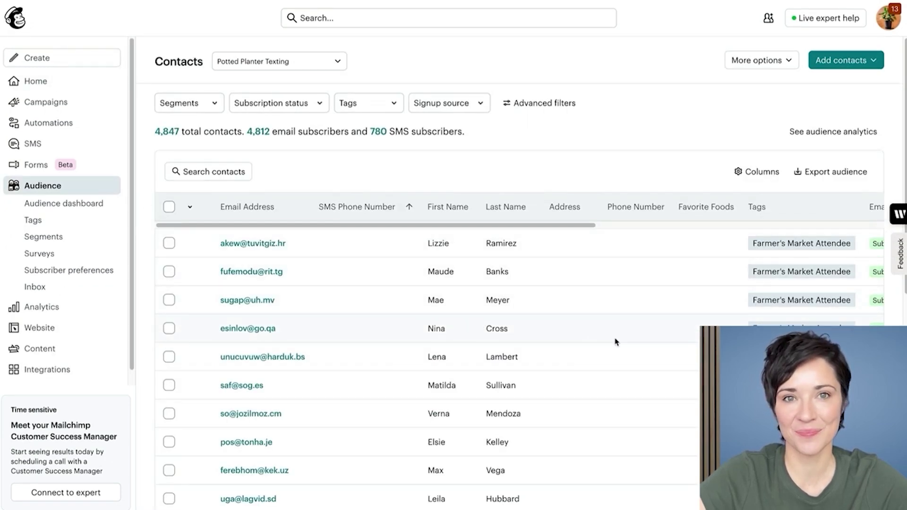
scroll(616, 342, down, 2)
scroll(616, 341, down, 3)
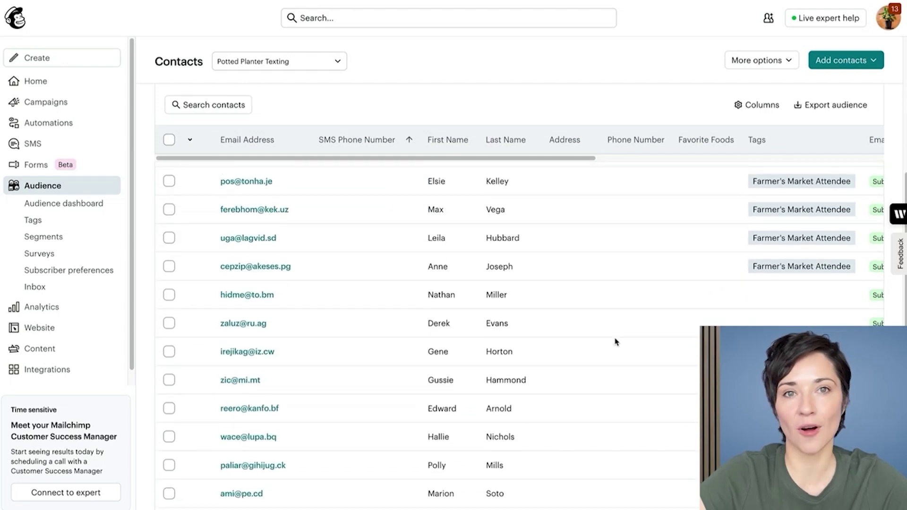
scroll(615, 342, down, 3)
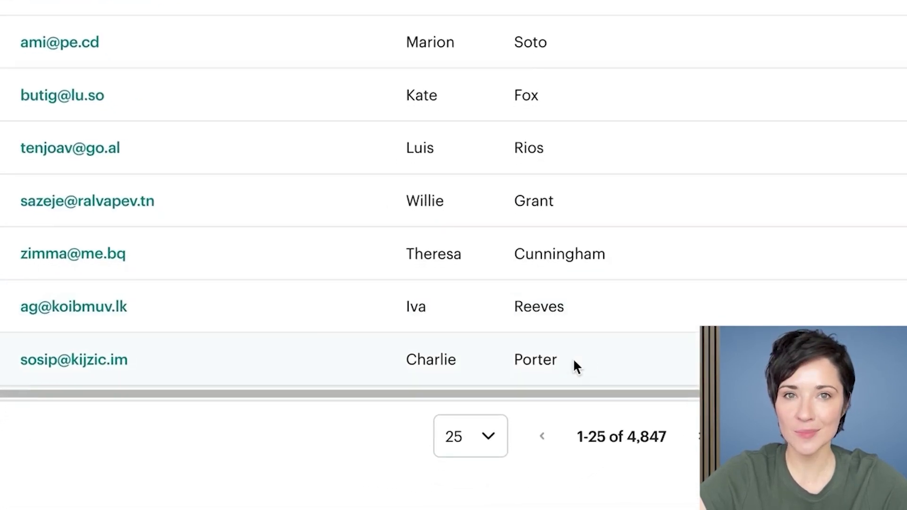
click(476, 431)
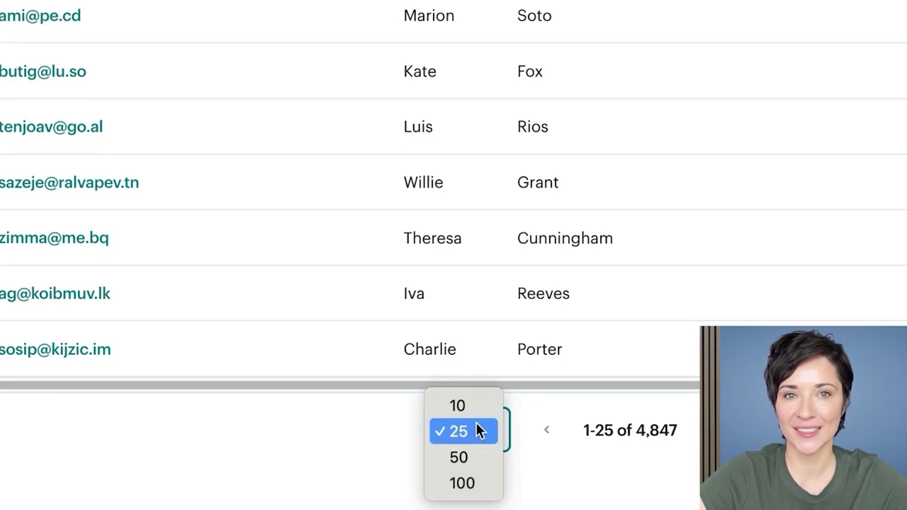
click(487, 487)
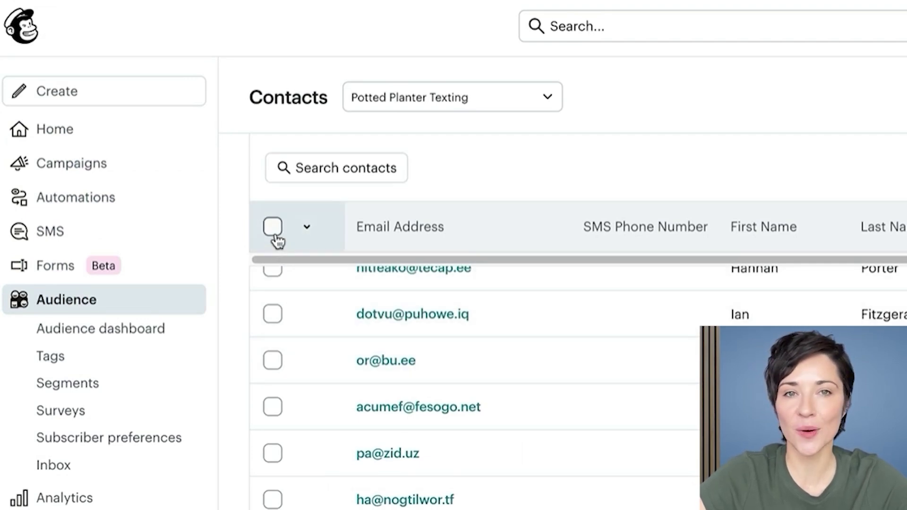
Select all 4,861 contacts, clear that selection, then tick three contact rows
click(310, 234)
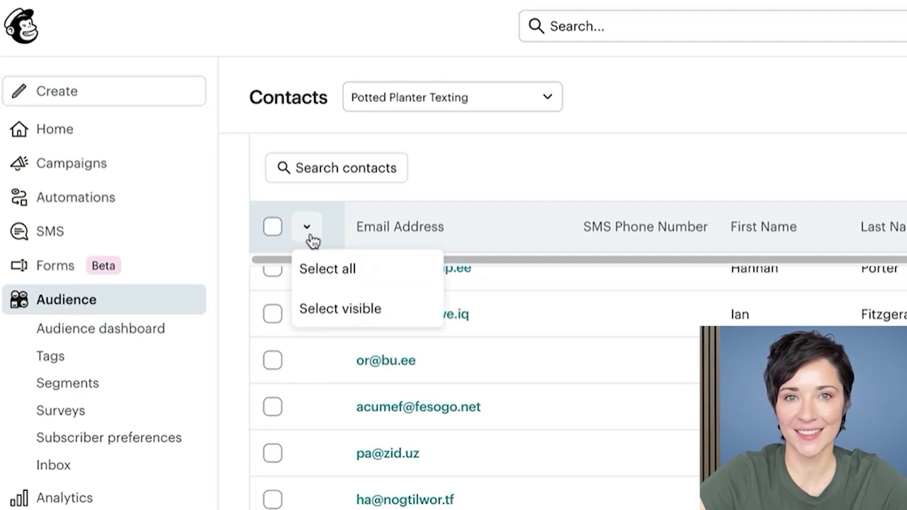
click(321, 271)
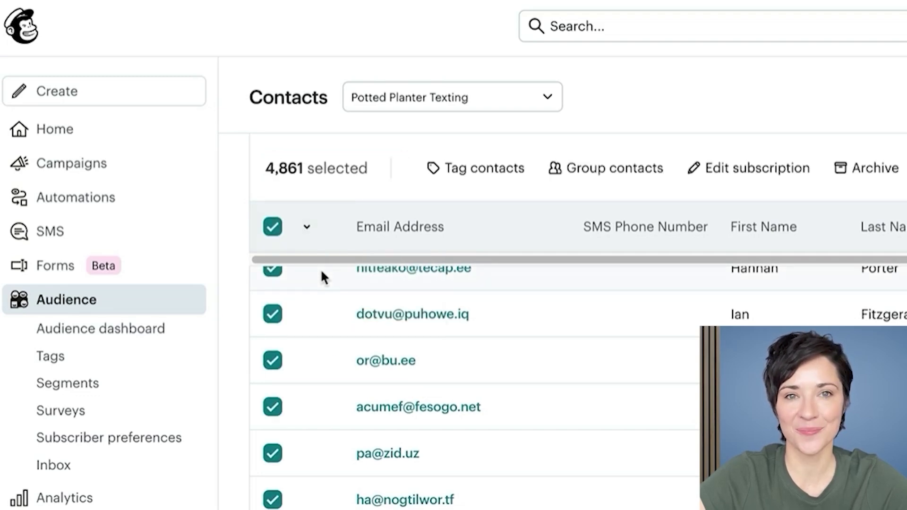
click(277, 228)
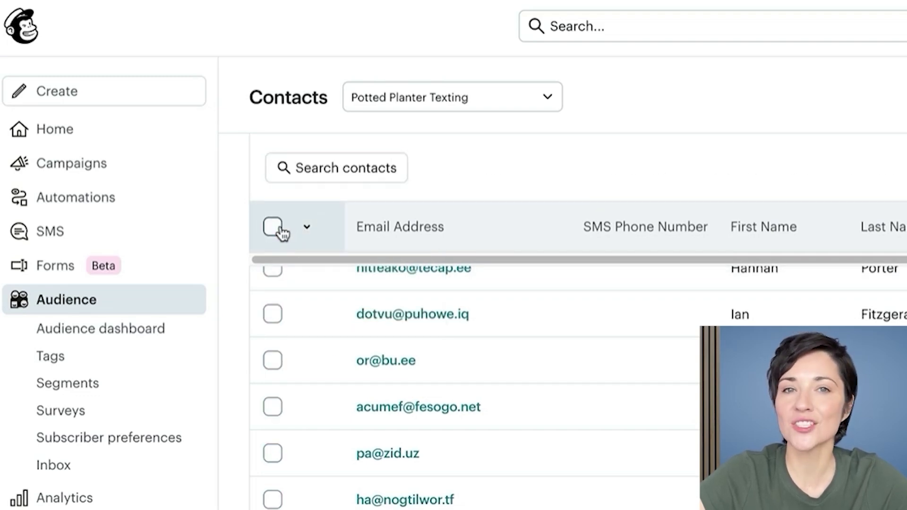
click(272, 315)
click(273, 362)
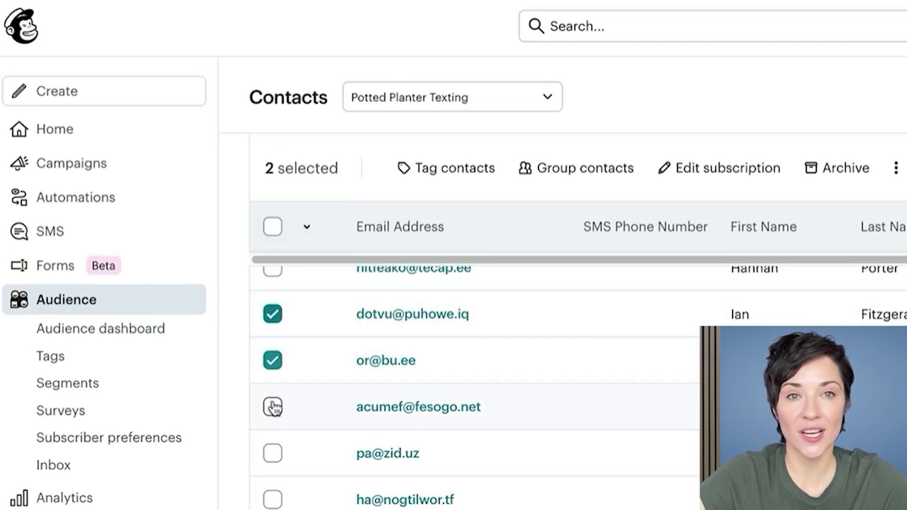
click(274, 408)
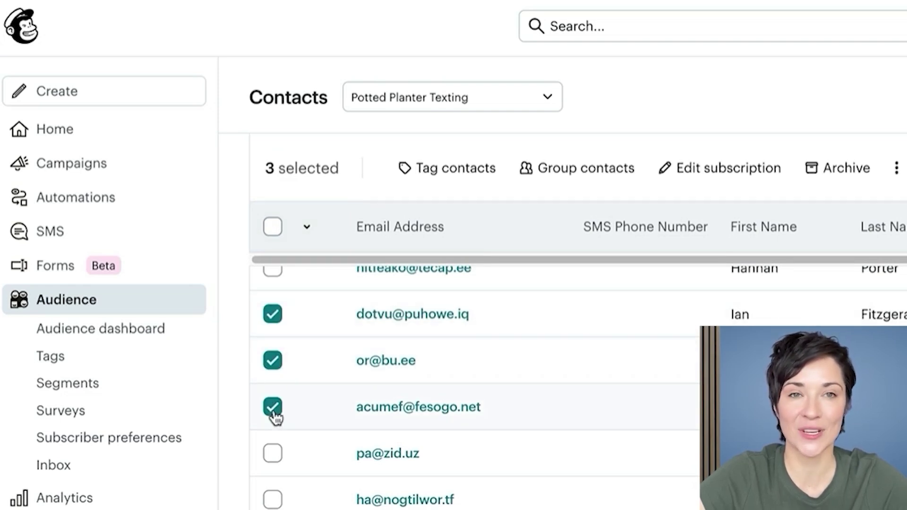
Add the Farmer's Market Attendee tag to the three selected contacts
click(447, 183)
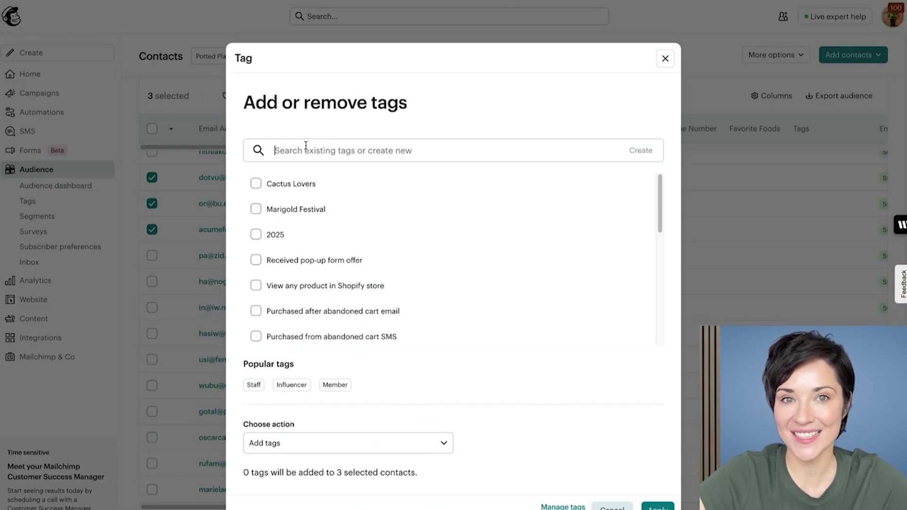
text(farmer)
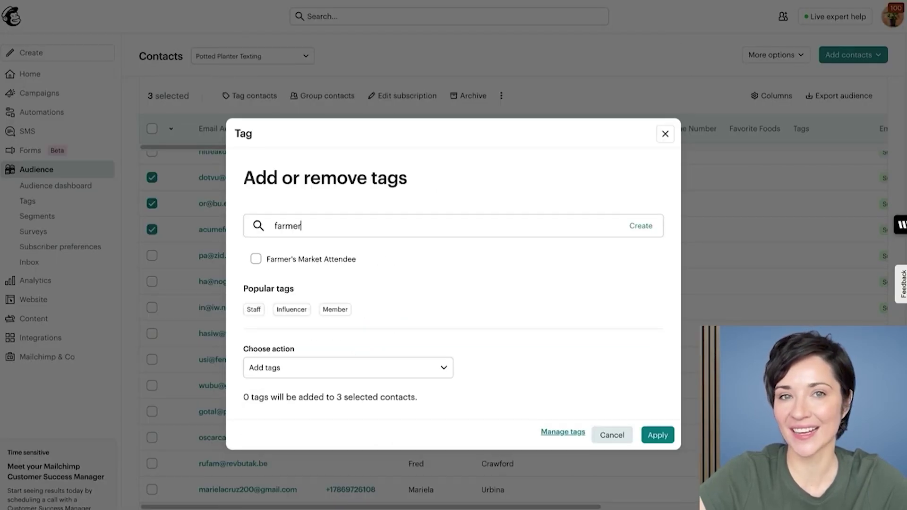
click(256, 260)
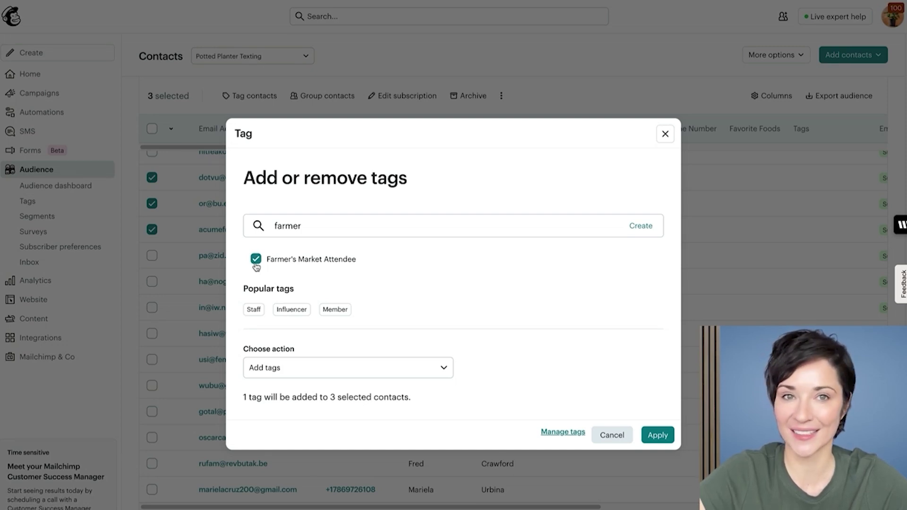
double_click(325, 226)
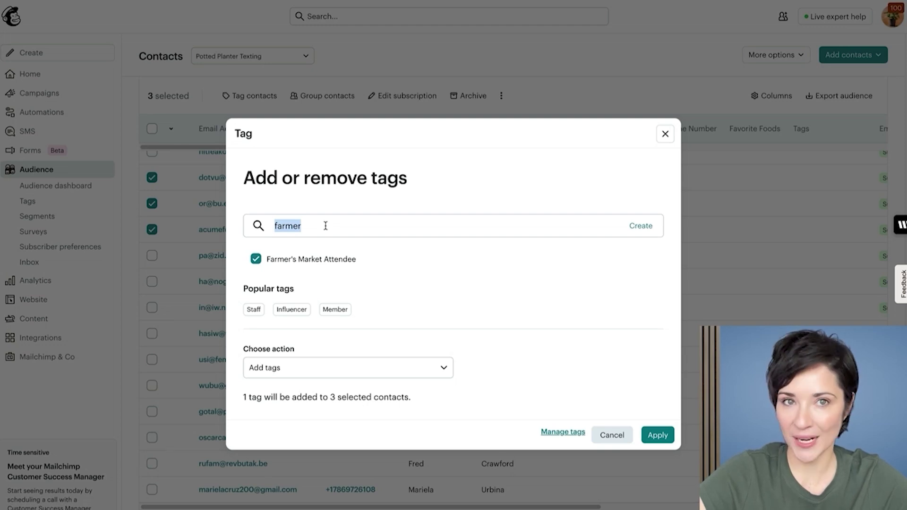
key(BackSpace)
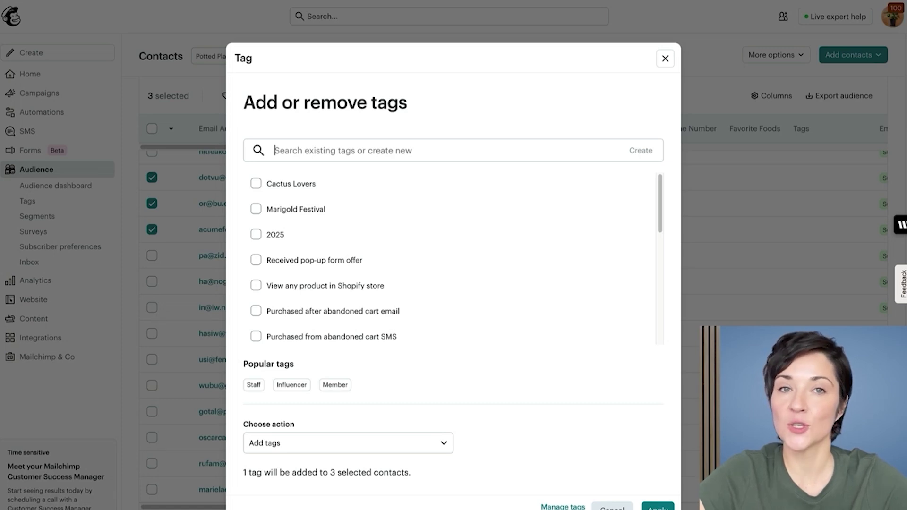
text(Farmer's)
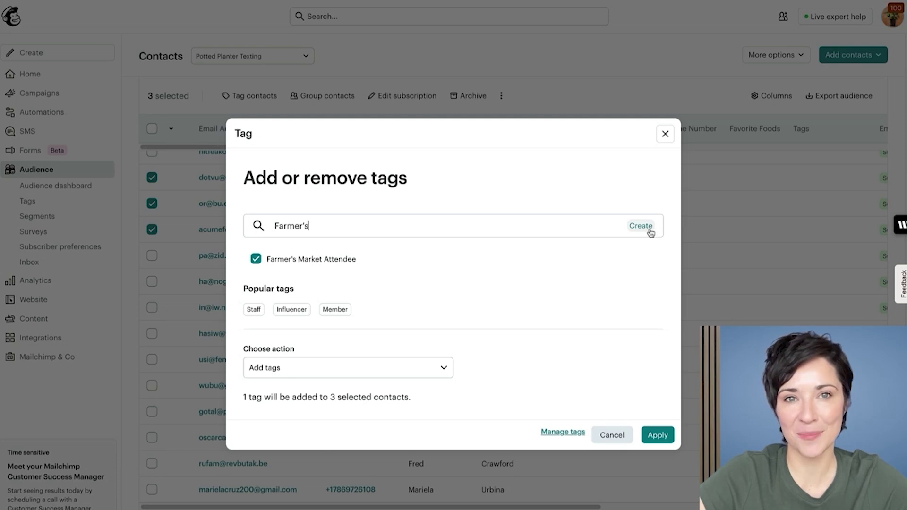
click(402, 368)
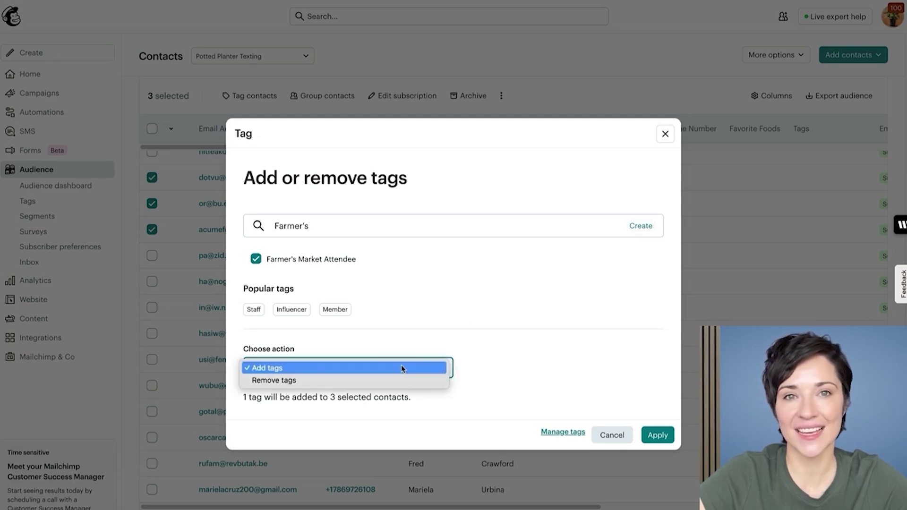
click(663, 448)
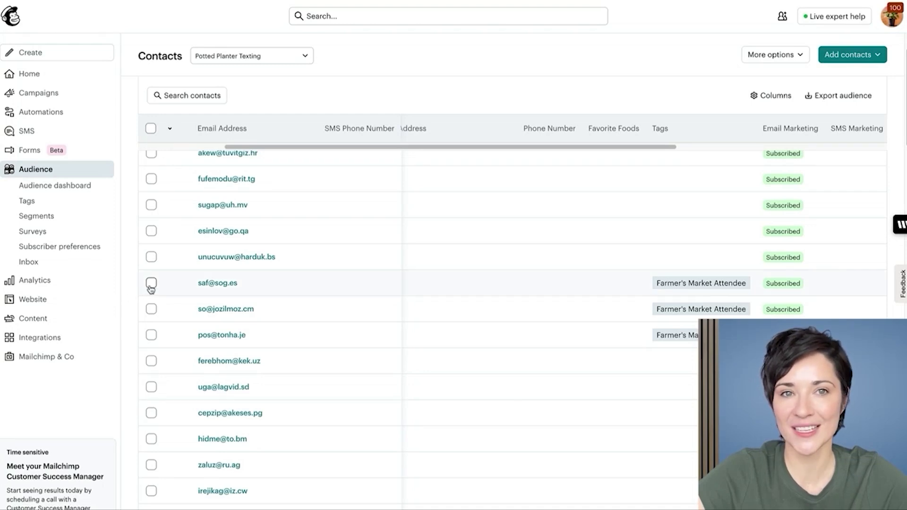
Select three contacts that carry the Farmer's Market Attendee tag
click(151, 283)
click(151, 310)
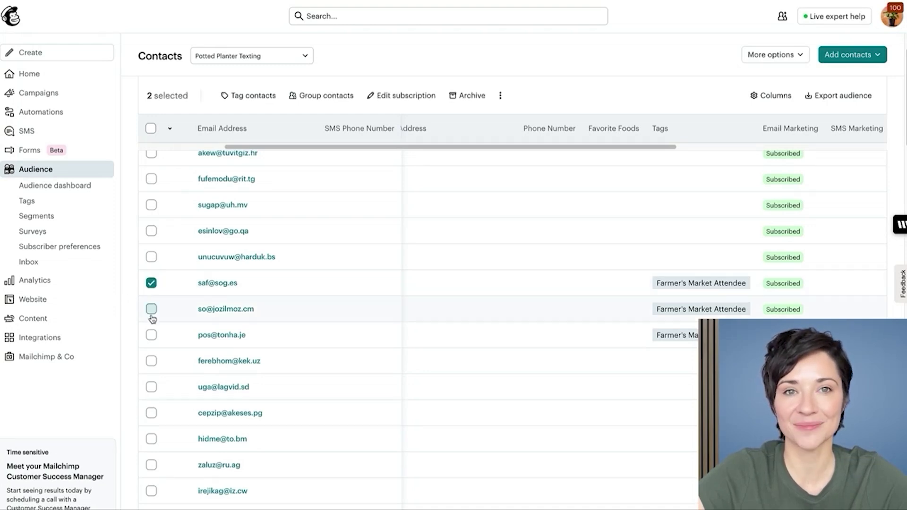
click(151, 335)
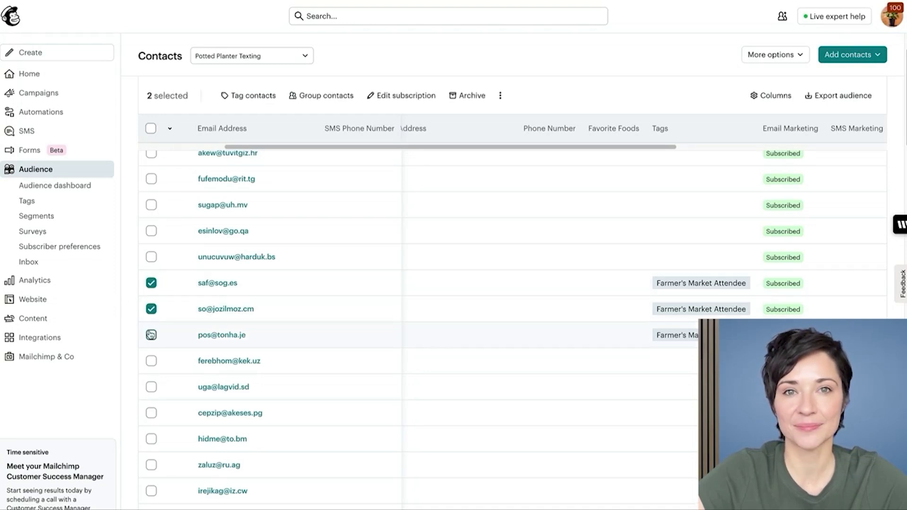
Remove Farmer's Market Attendee from those contacts using the Remove tags action
click(244, 96)
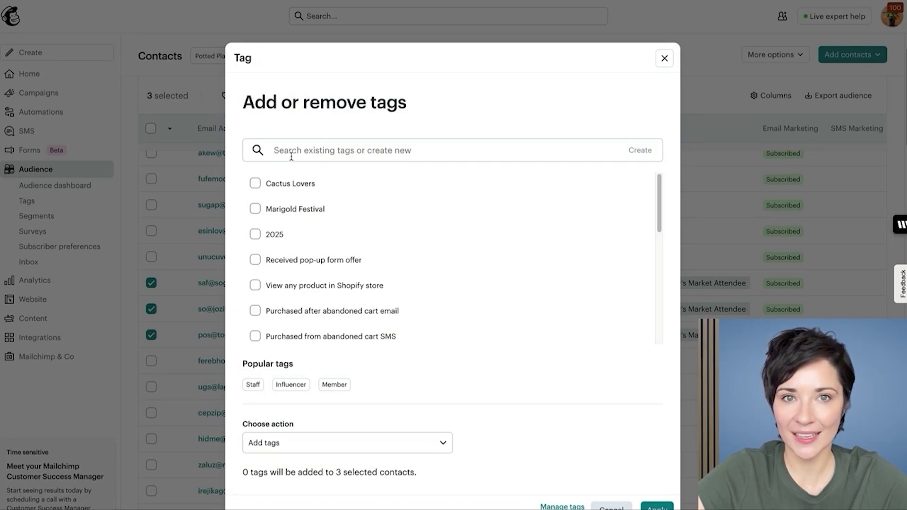
text(far)
click(255, 259)
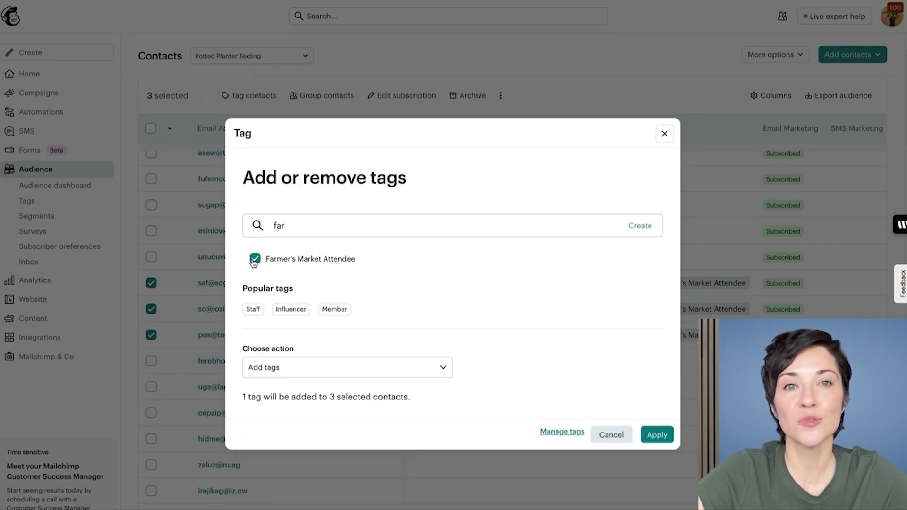
click(351, 367)
click(358, 380)
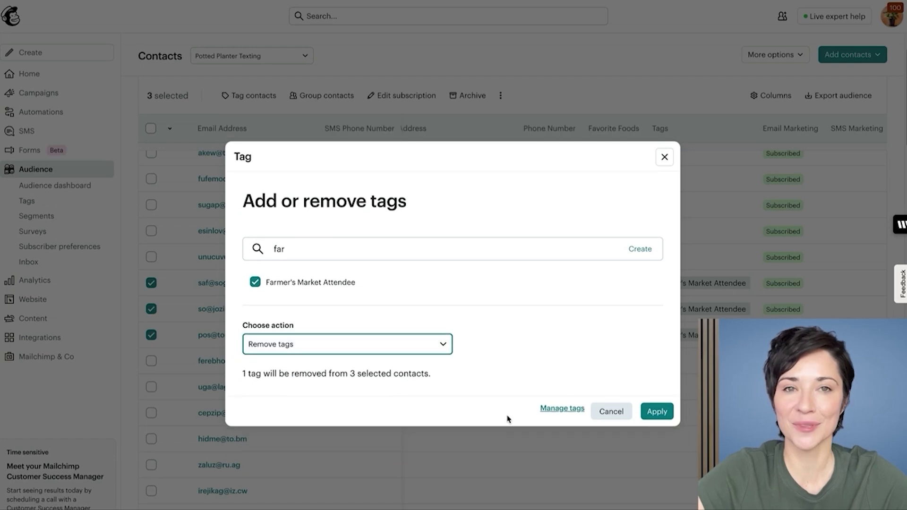
click(656, 414)
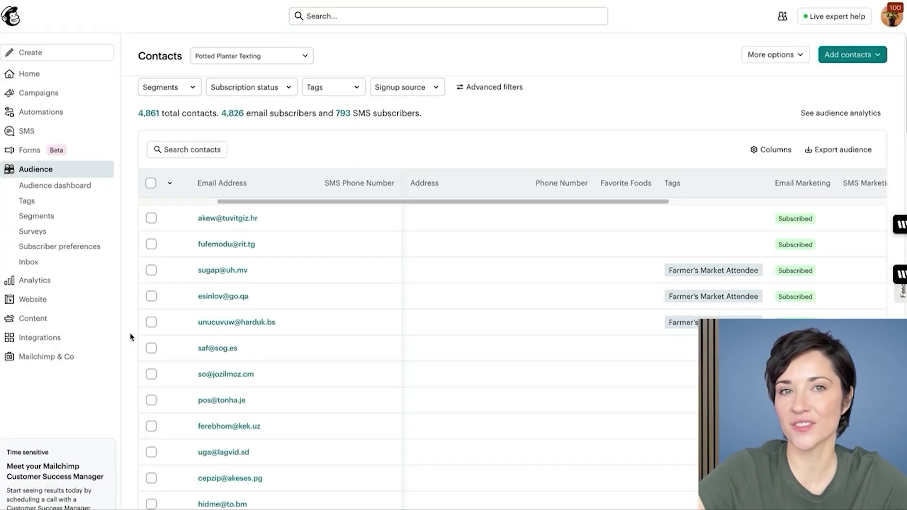
Delete the Farmer's Market Attendee tag from one contact's profile
click(220, 270)
scroll(415, 345, down, 1)
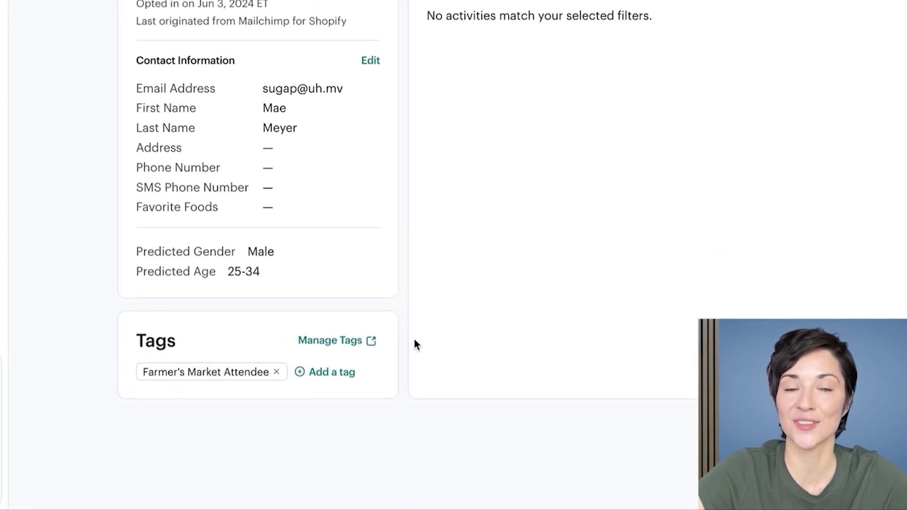
click(276, 372)
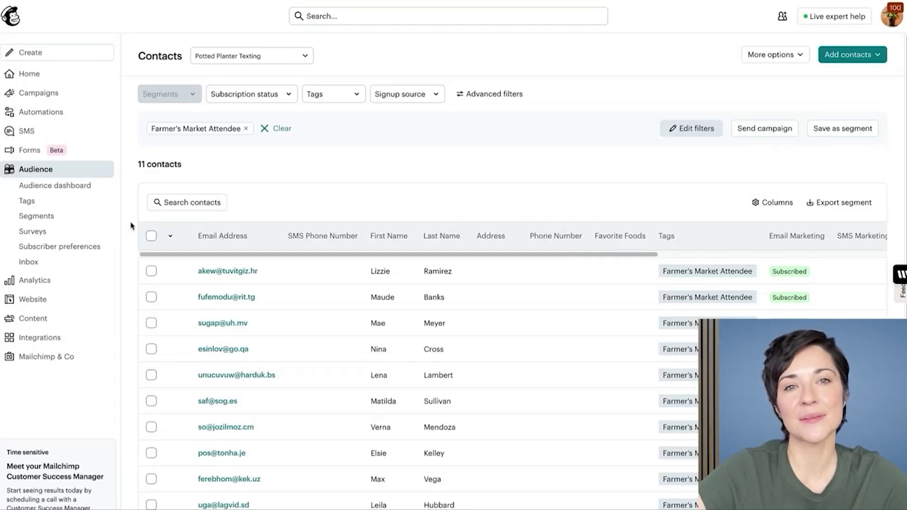
Show the tags for The Potted Planter audience and open the Bulk tag form
click(68, 208)
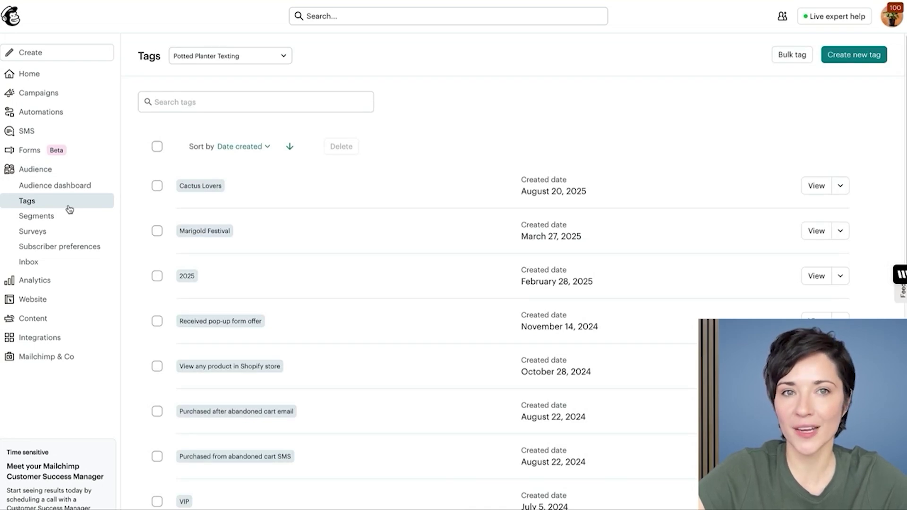
click(271, 57)
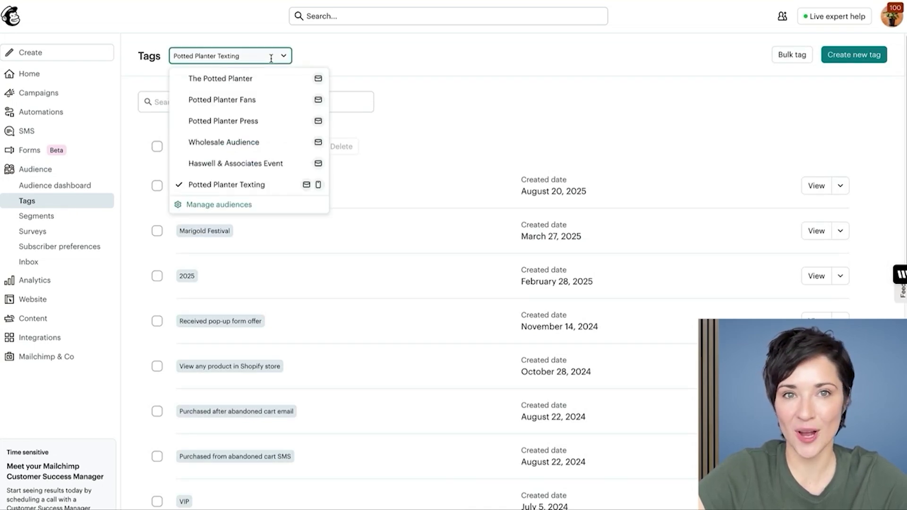
click(269, 78)
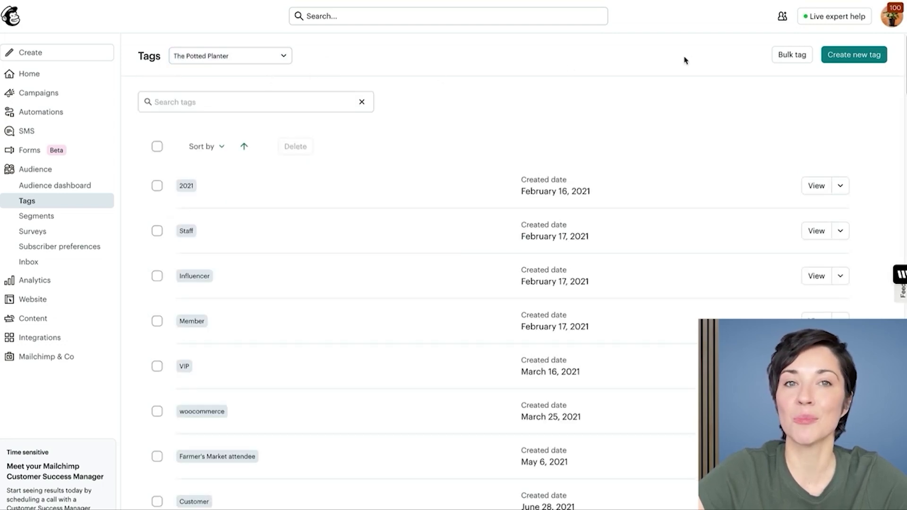
click(806, 57)
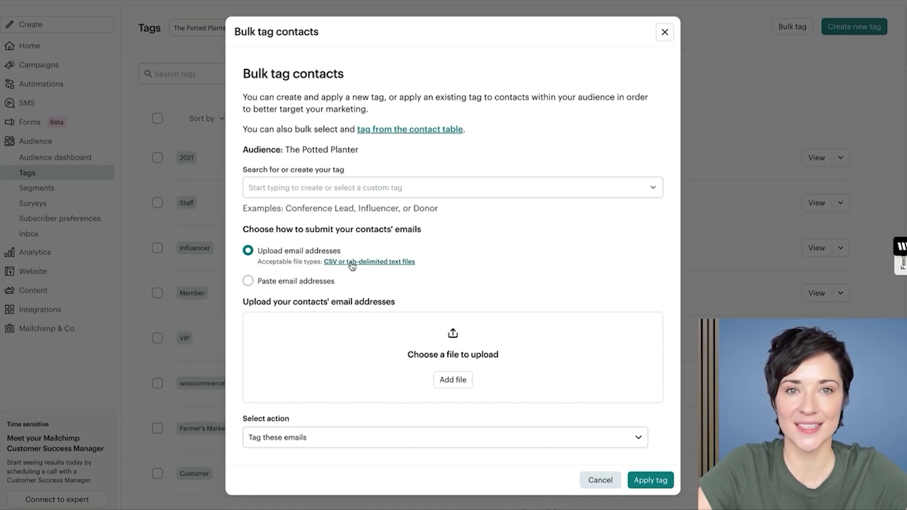
Bulk-tag a pasted list of email addresses with Farmer's Market attendee
click(406, 196)
text(far)
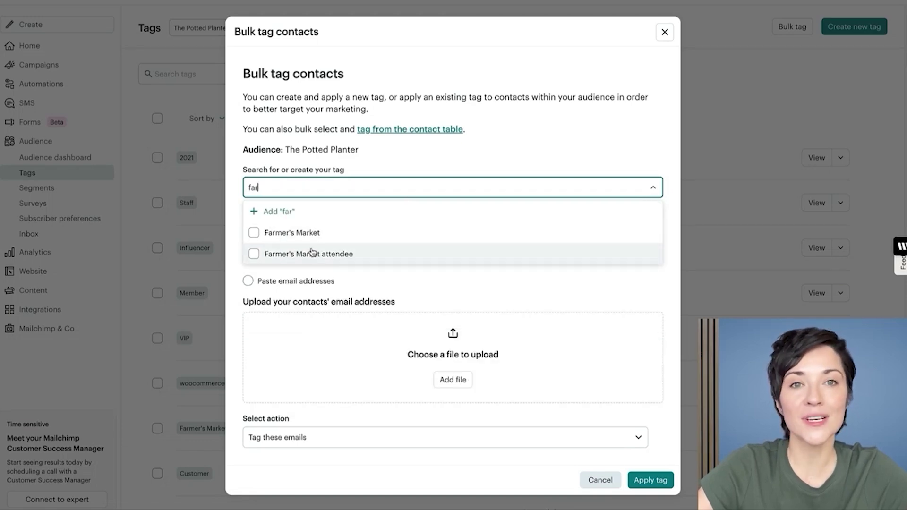
click(312, 254)
click(456, 169)
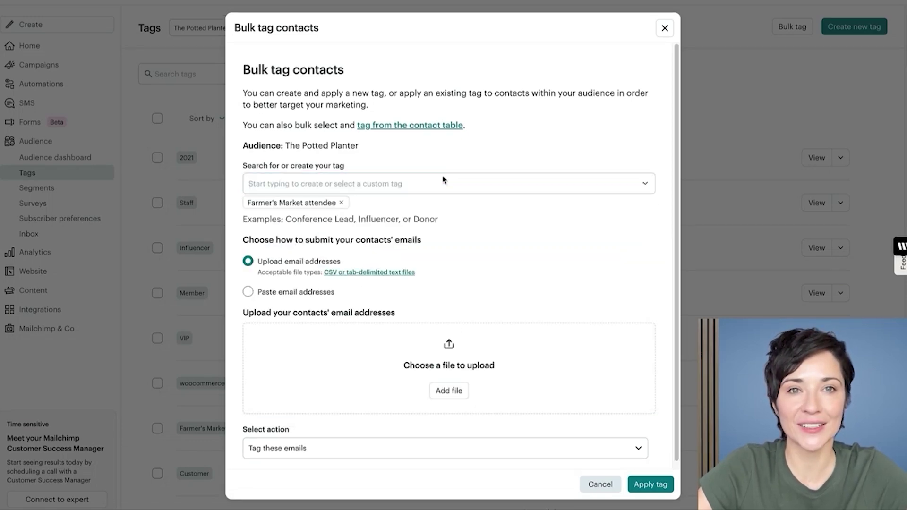
click(249, 291)
click(283, 359)
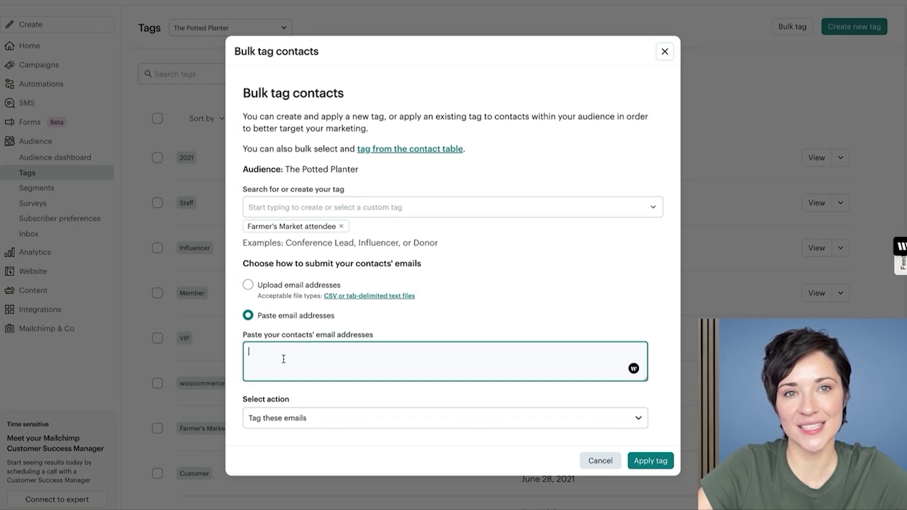
key(ctrl+v)
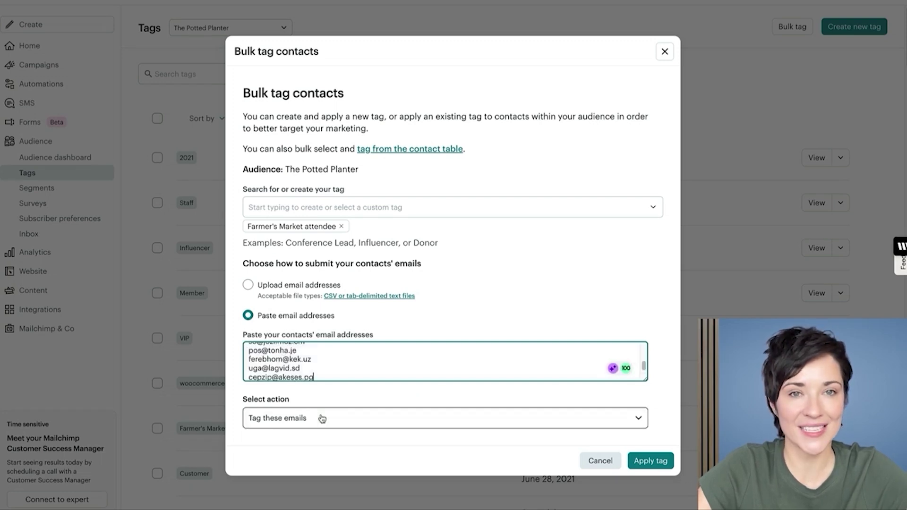
click(323, 419)
click(324, 420)
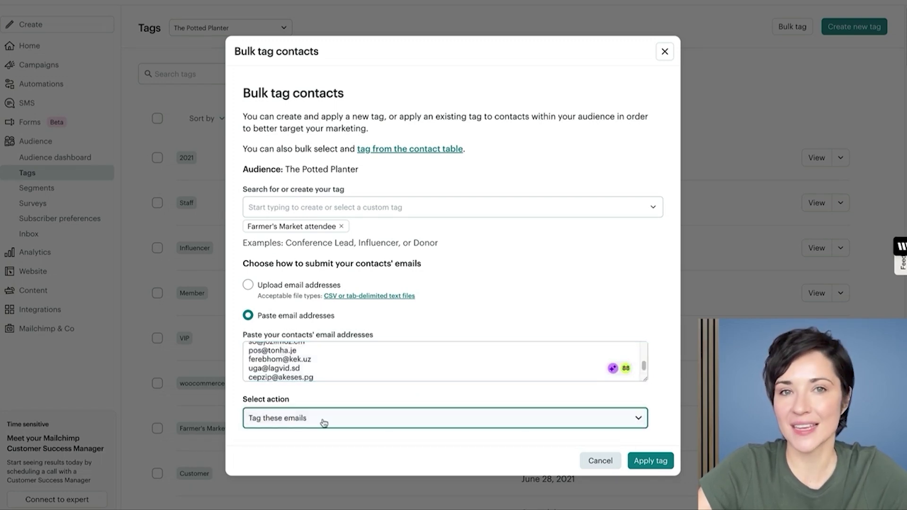
click(650, 461)
Find Farmer's Market attendee in the tags list and view its 113 contacts
click(291, 159)
text(far)
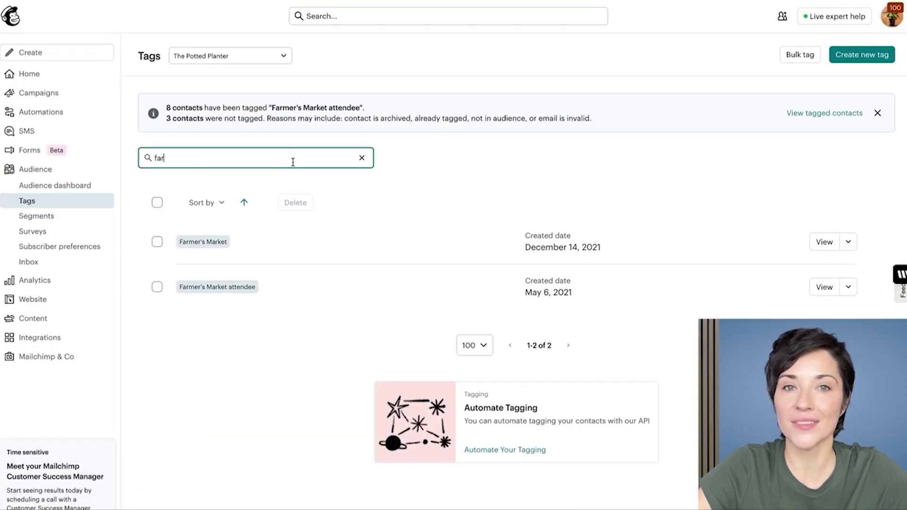
click(343, 294)
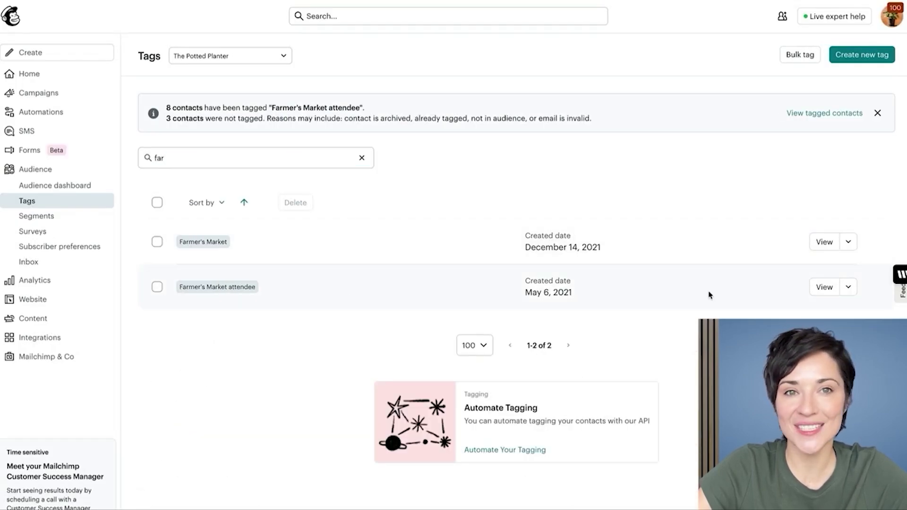
click(824, 287)
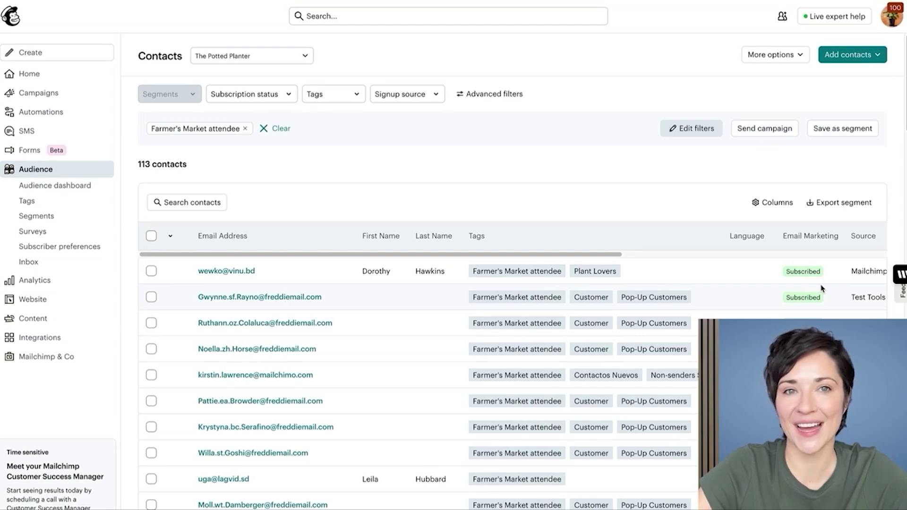
Return to the Tags list and start a new tag named VIP Customer
key(alt+Left)
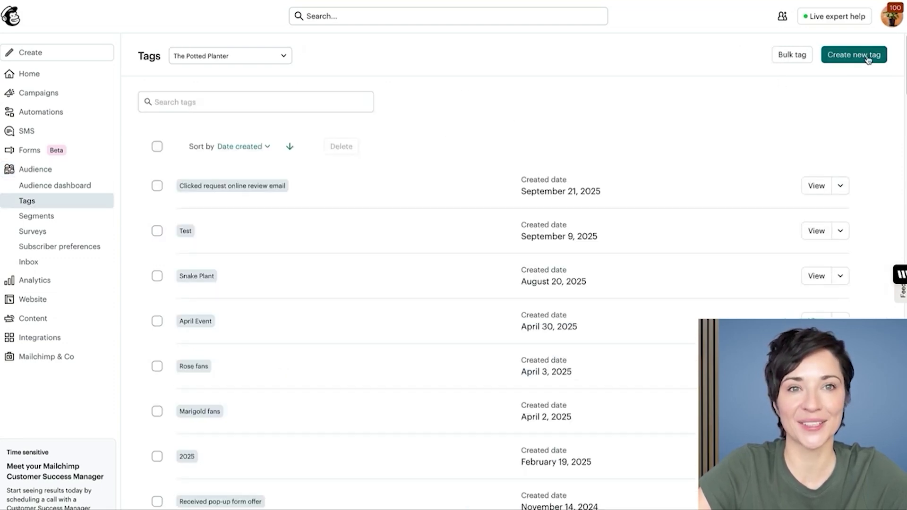
click(868, 55)
click(469, 286)
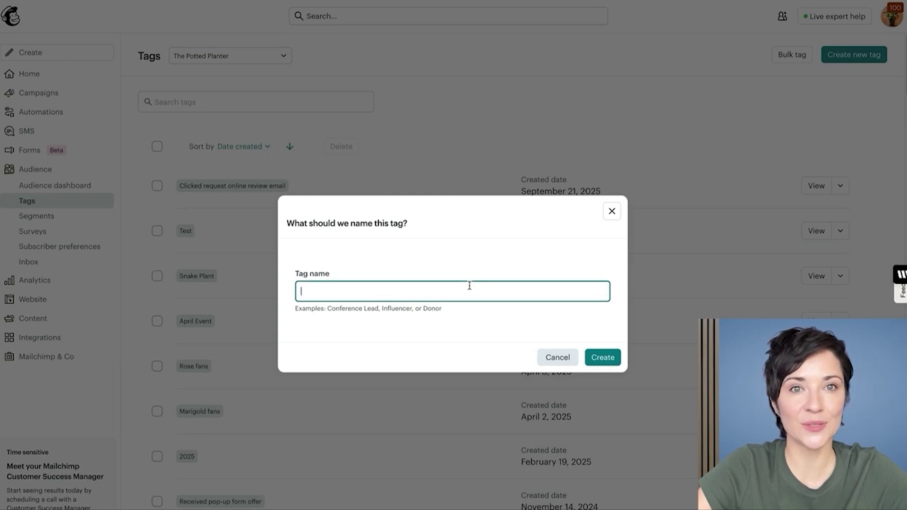
text(VIP Customer)
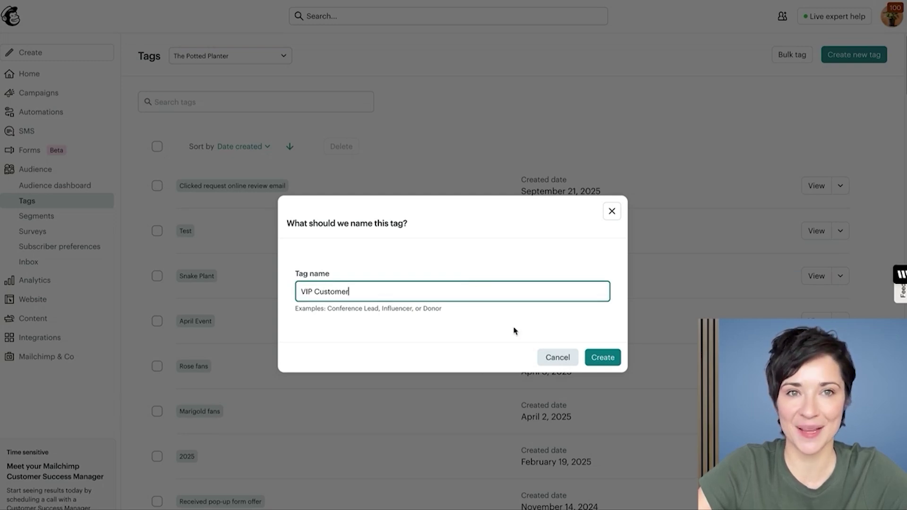